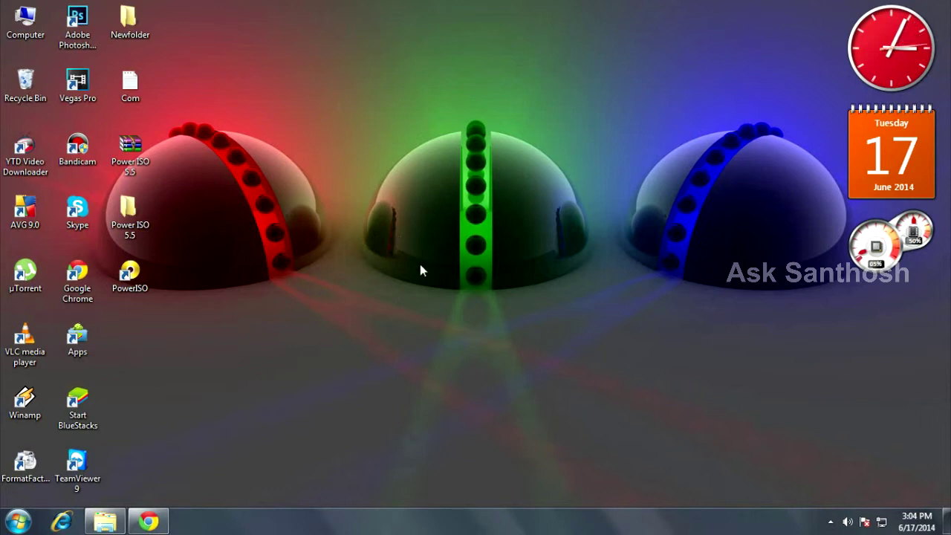
Switch to Chrome and start downloading Power ISO 5.5.rar from its MediaFire page.
{"action": "left_click", "coordinate": [150, 524]}
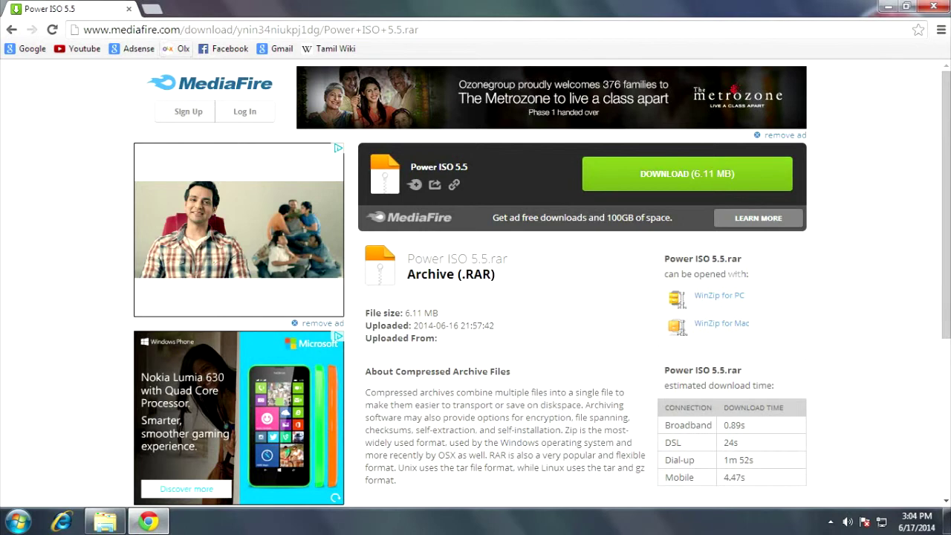
{"action": "left_click", "coordinate": [424, 28]}
{"action": "left_click", "coordinate": [425, 29]}
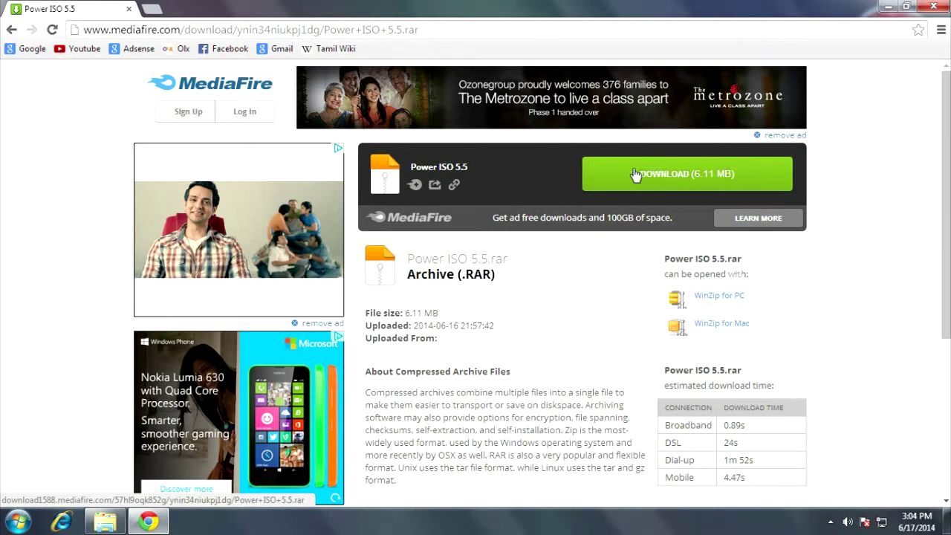
{"action": "left_click", "coordinate": [671, 174]}
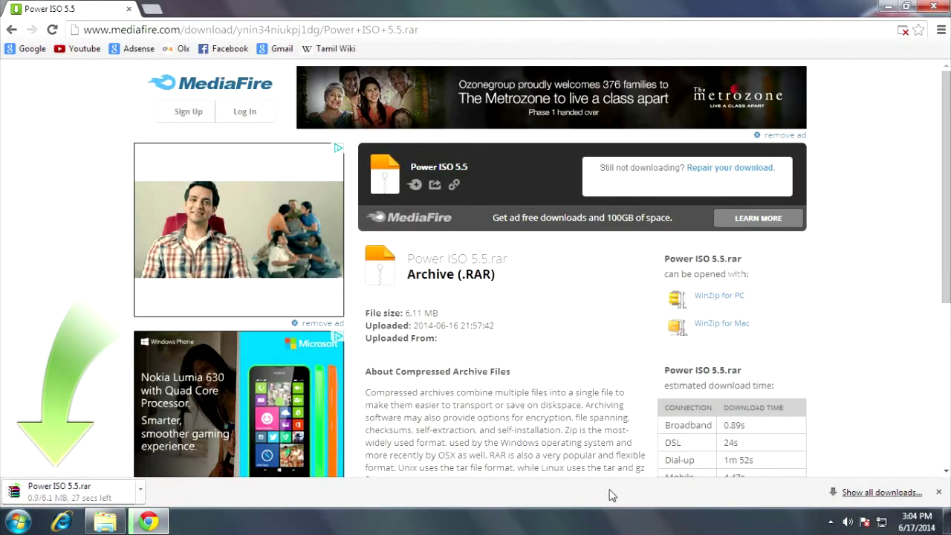
Cancel the Power ISO 5.5.rar download, remove it from the downloads list, and minimize the browser.
{"action": "left_click", "coordinate": [866, 494]}
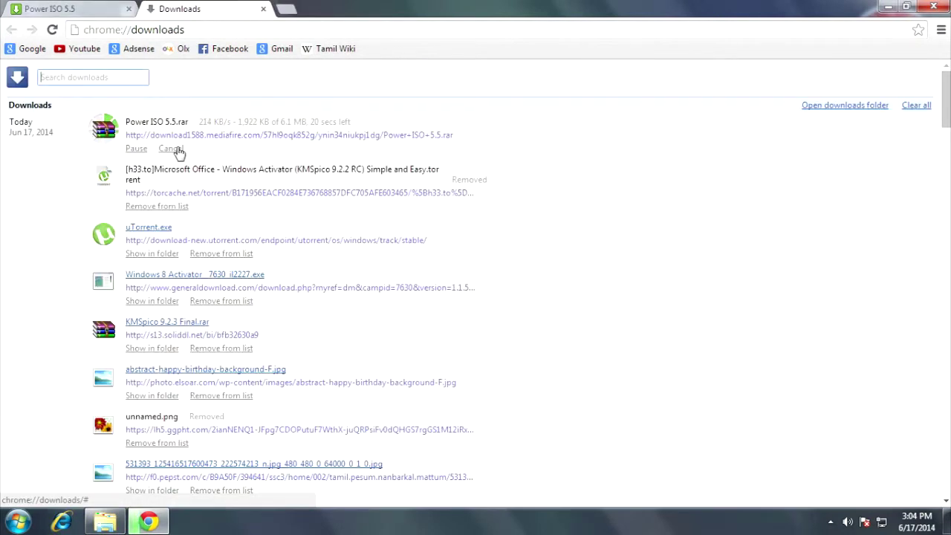
{"action": "left_click", "coordinate": [178, 150]}
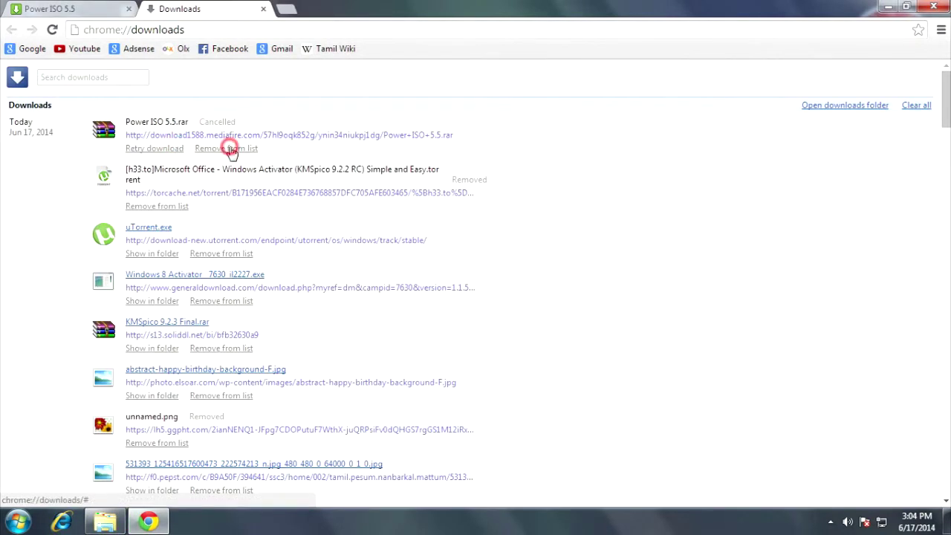
{"action": "left_click", "coordinate": [230, 150]}
{"action": "left_click", "coordinate": [264, 9]}
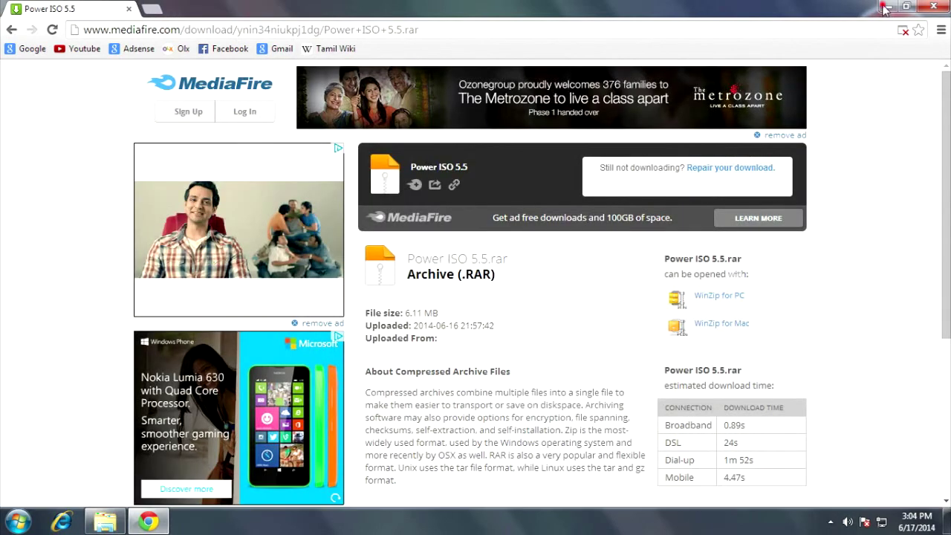
{"action": "left_click", "coordinate": [886, 9]}
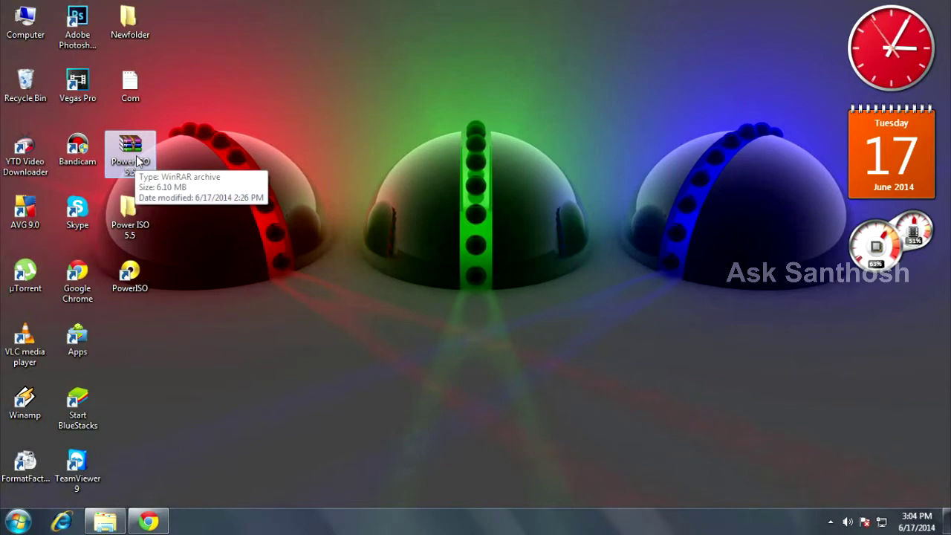
Open the Power ISO 5.5 folder on the desktop and the folder of the same name inside it.
{"action": "right_click", "coordinate": [136, 155]}
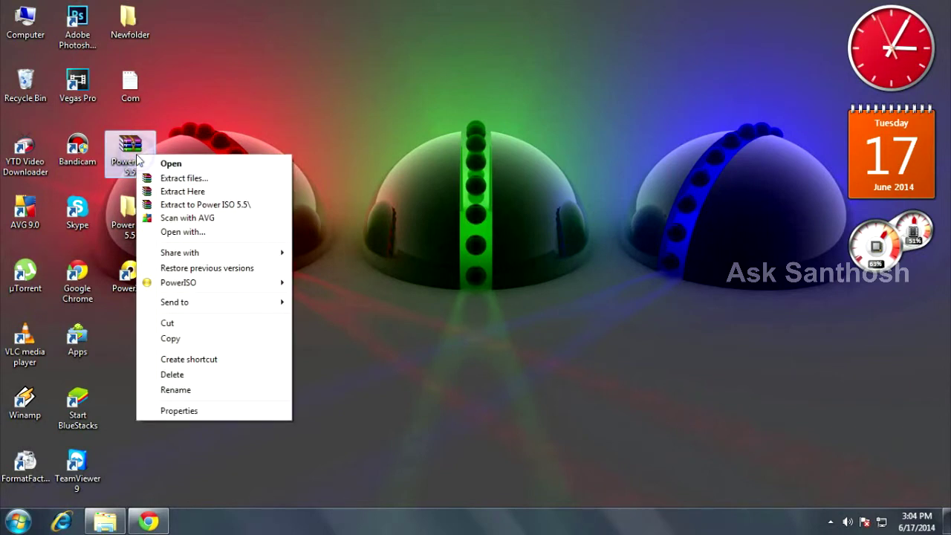
{"action": "left_click", "coordinate": [199, 117]}
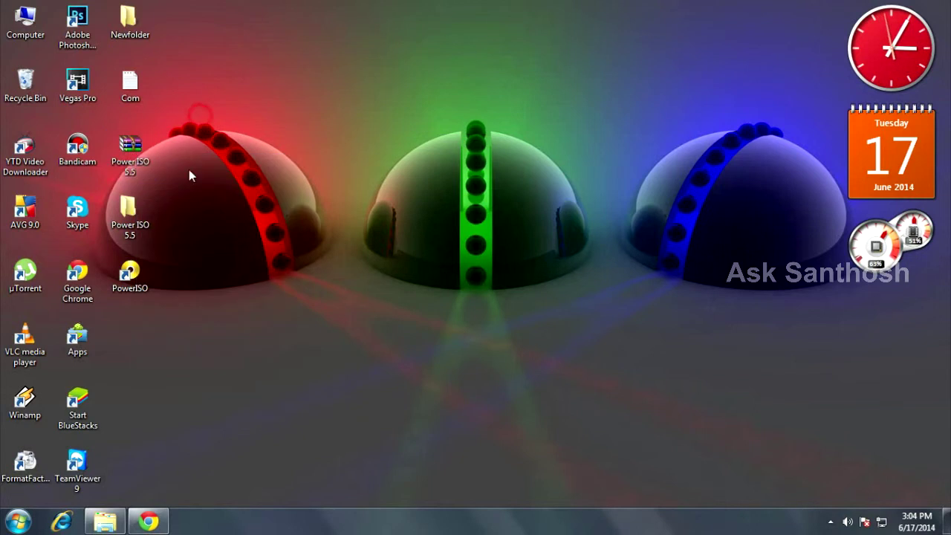
{"action": "double_click", "coordinate": [133, 223]}
{"action": "double_click", "coordinate": [391, 156]}
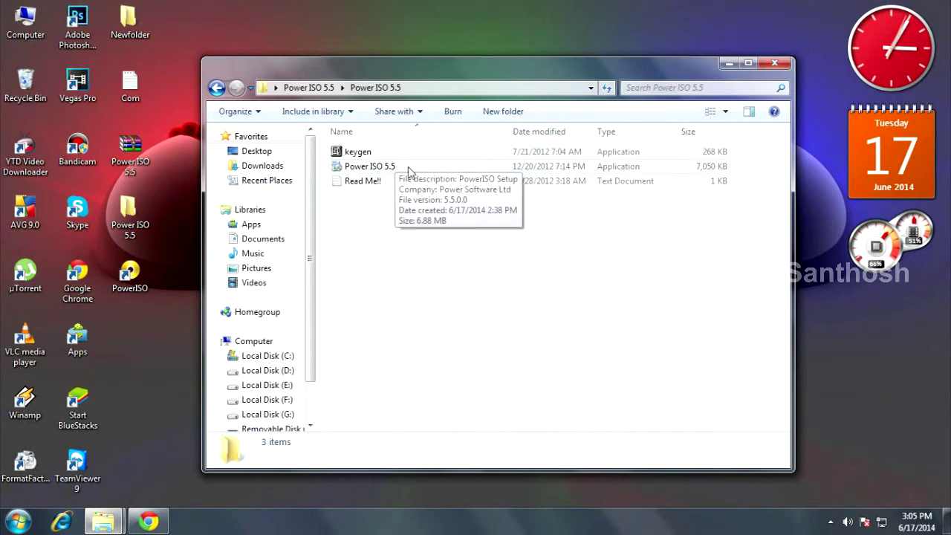
{"action": "double_click", "coordinate": [395, 165]}
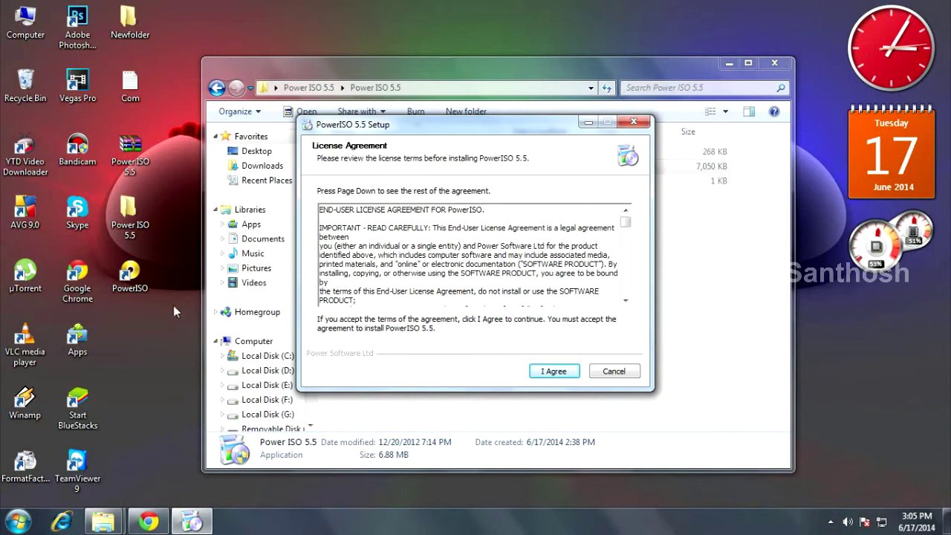
{"action": "left_click", "coordinate": [620, 372]}
{"action": "left_click", "coordinate": [523, 313]}
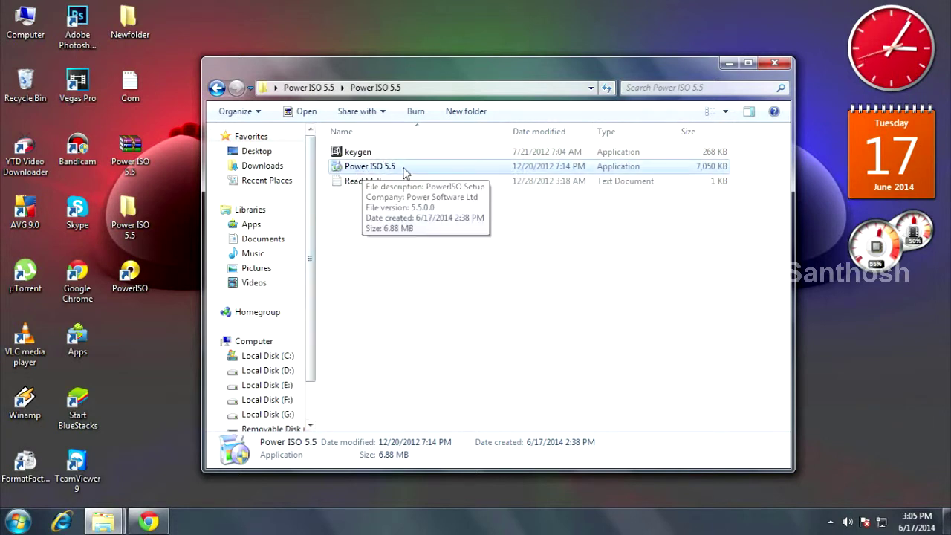
{"action": "double_click", "coordinate": [367, 153]}
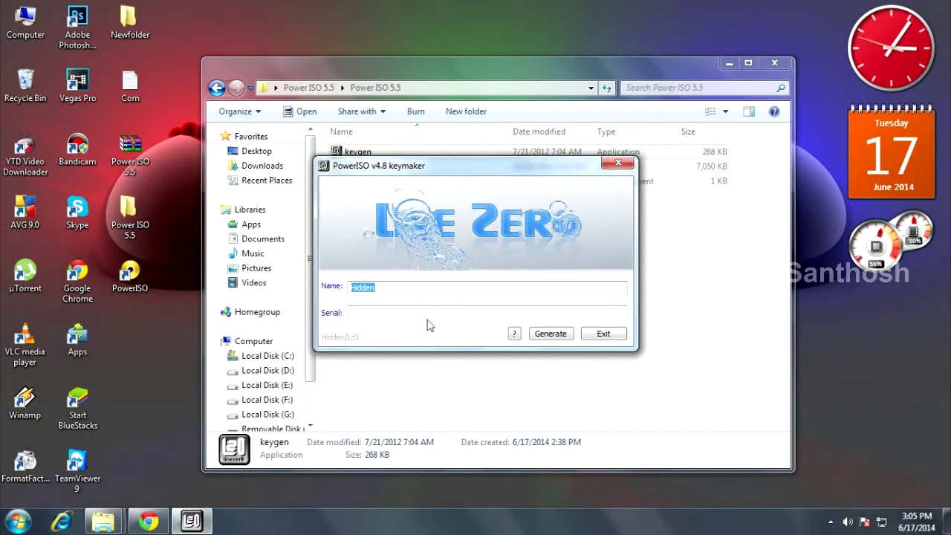
{"action": "left_click", "coordinate": [548, 334]}
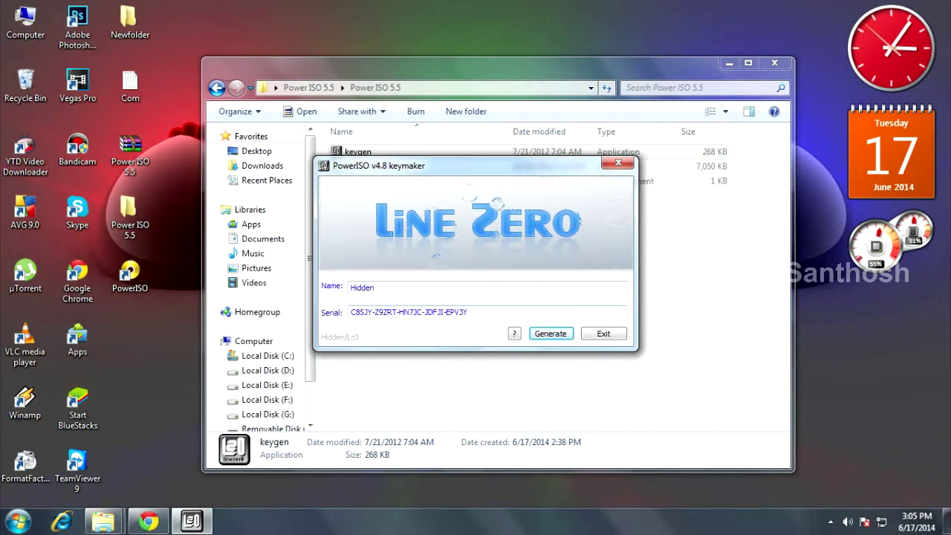
{"action": "left_click", "coordinate": [599, 338]}
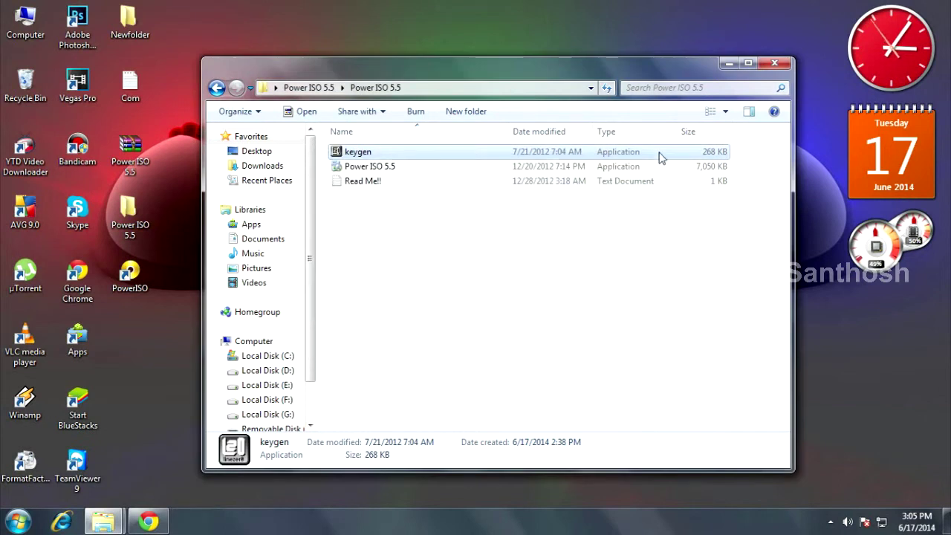
{"action": "left_click", "coordinate": [774, 63]}
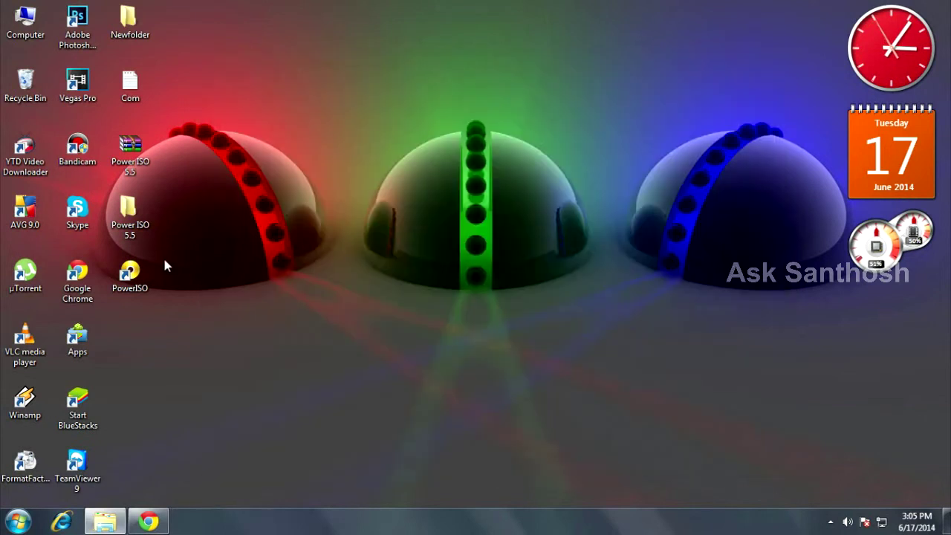
Launch PowerISO from the desktop and open its Create Bootable USB Drive tool with administrator rights.
{"action": "double_click", "coordinate": [133, 281]}
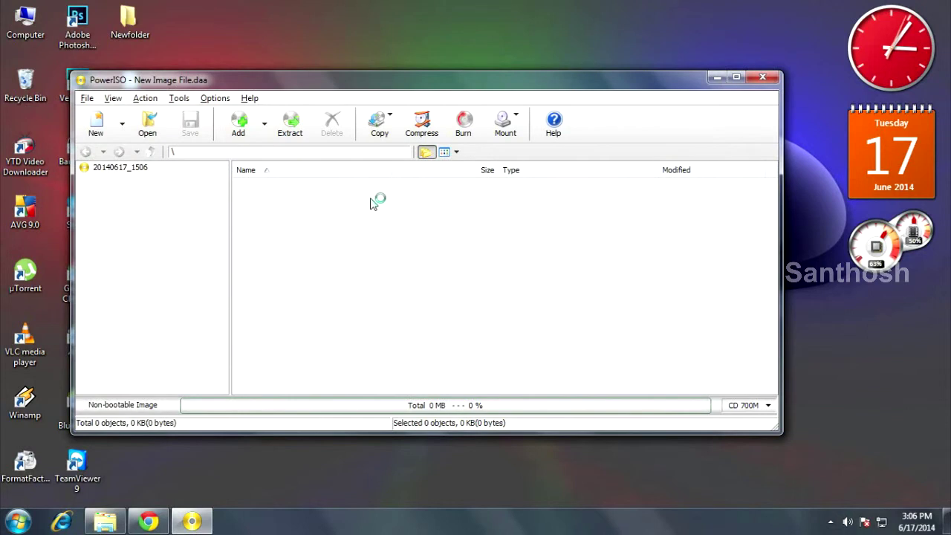
{"action": "left_click_drag", "start_coordinate": [417, 86], "coordinate": [466, 78]}
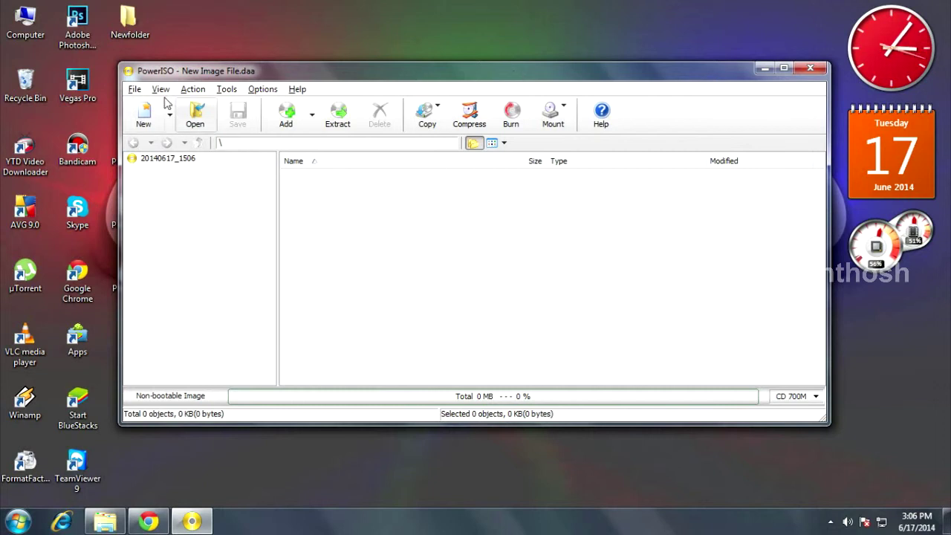
{"action": "left_click", "coordinate": [226, 90]}
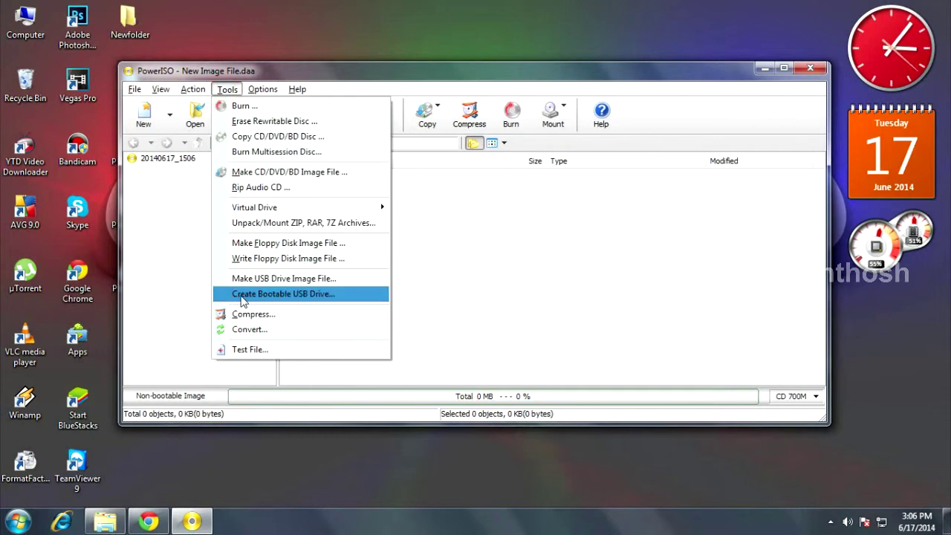
{"action": "left_click", "coordinate": [341, 295]}
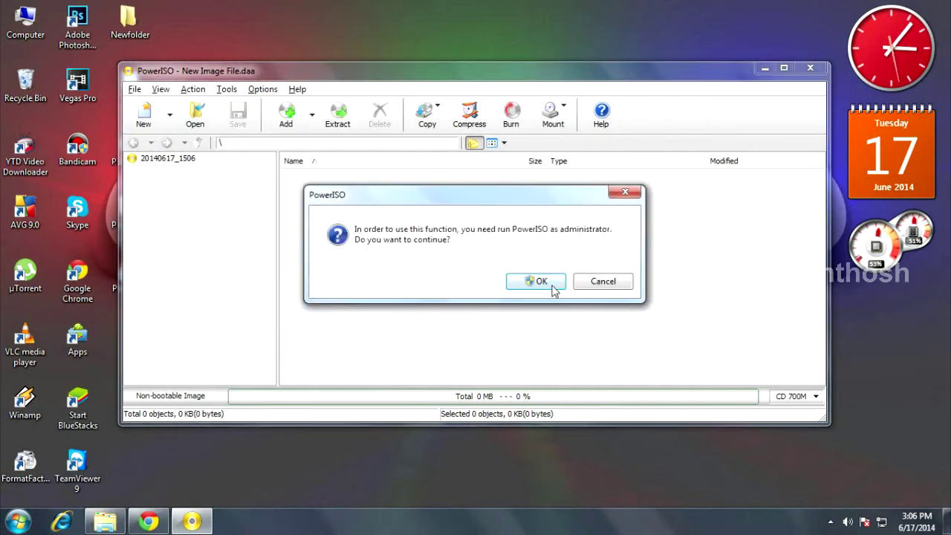
{"action": "left_click", "coordinate": [540, 282]}
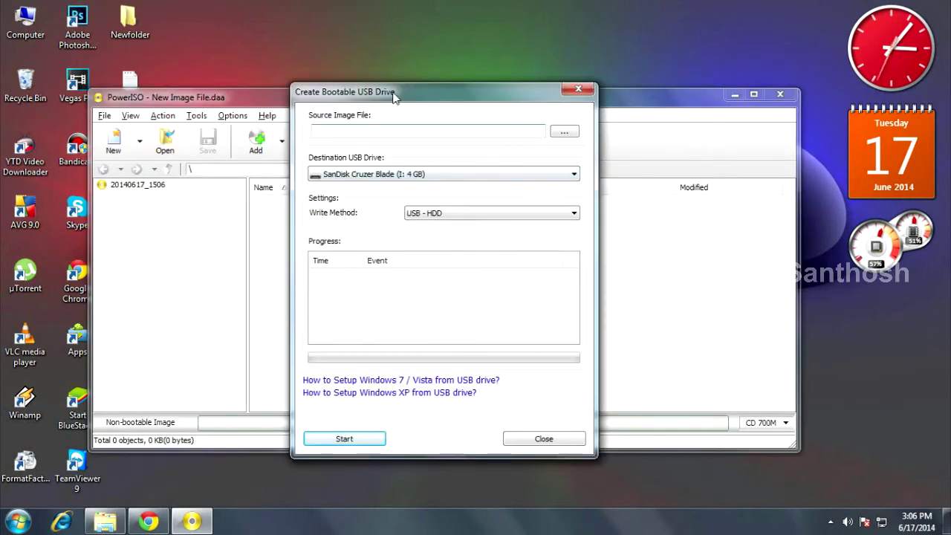
Set WINDOWS 8 ALL IN ONE(PRE-ACTIVATED) from E:\Softwares\System OS as the source image file.
{"action": "left_click", "coordinate": [364, 93]}
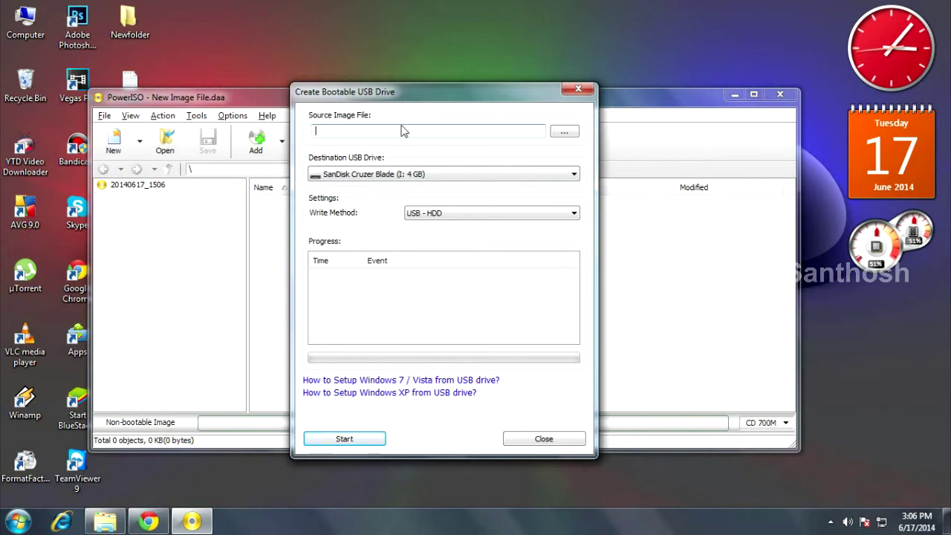
{"action": "left_click", "coordinate": [565, 134]}
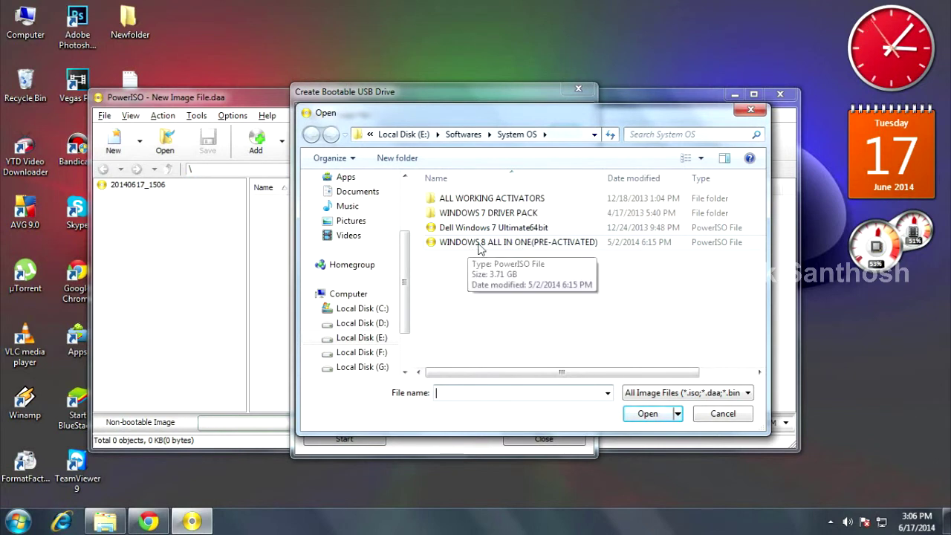
{"action": "left_click", "coordinate": [480, 245]}
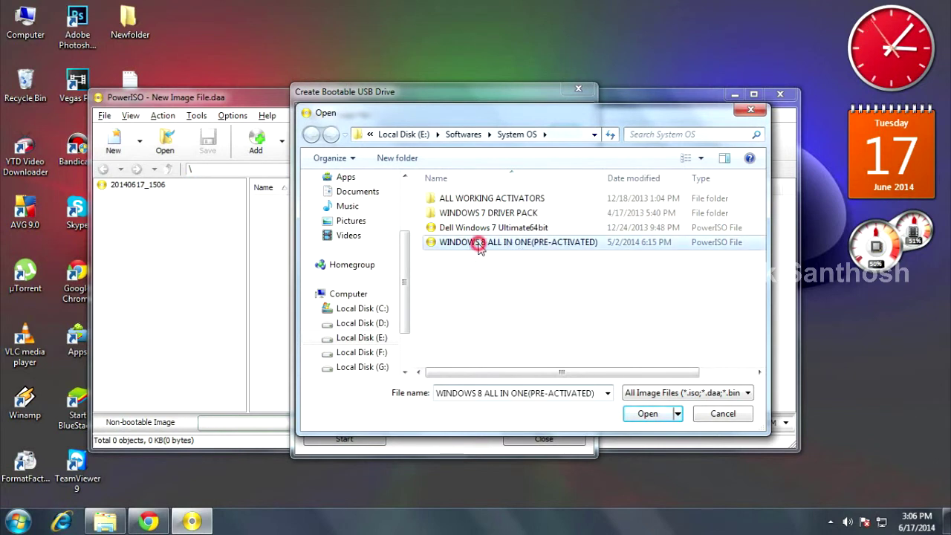
{"action": "left_click", "coordinate": [660, 414]}
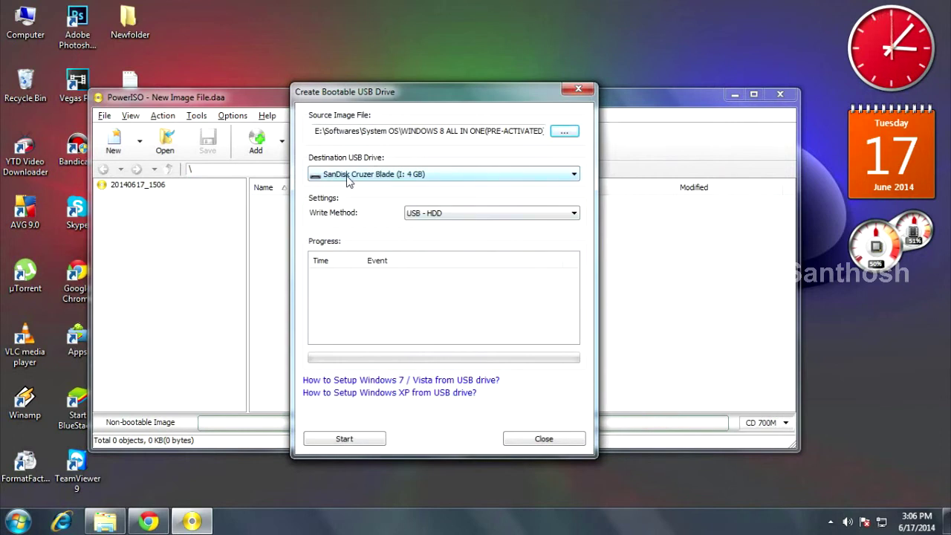
Keep SanDisk Cruzer Blade (I: 4 GB) as the destination and start writing the image, accepting that all its data is overwritten.
{"action": "left_click", "coordinate": [573, 175]}
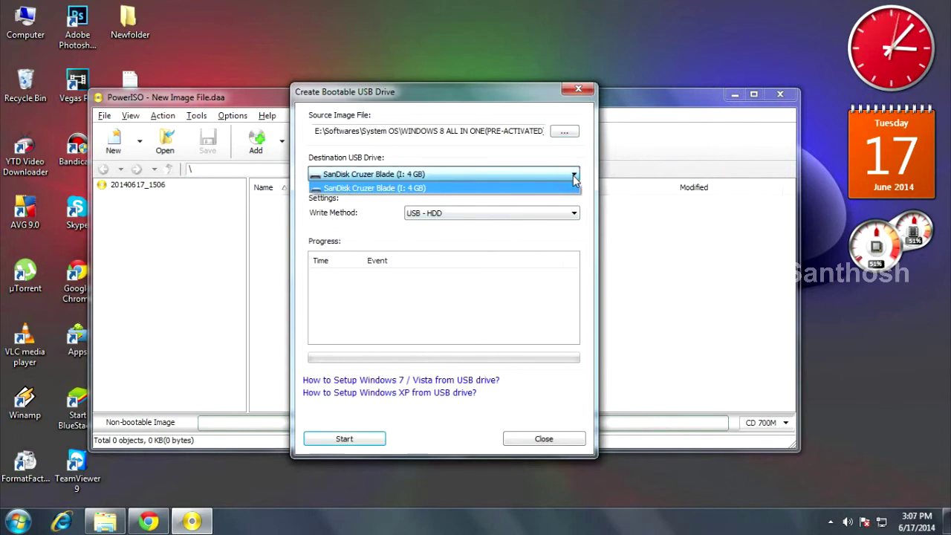
{"action": "left_click", "coordinate": [574, 179]}
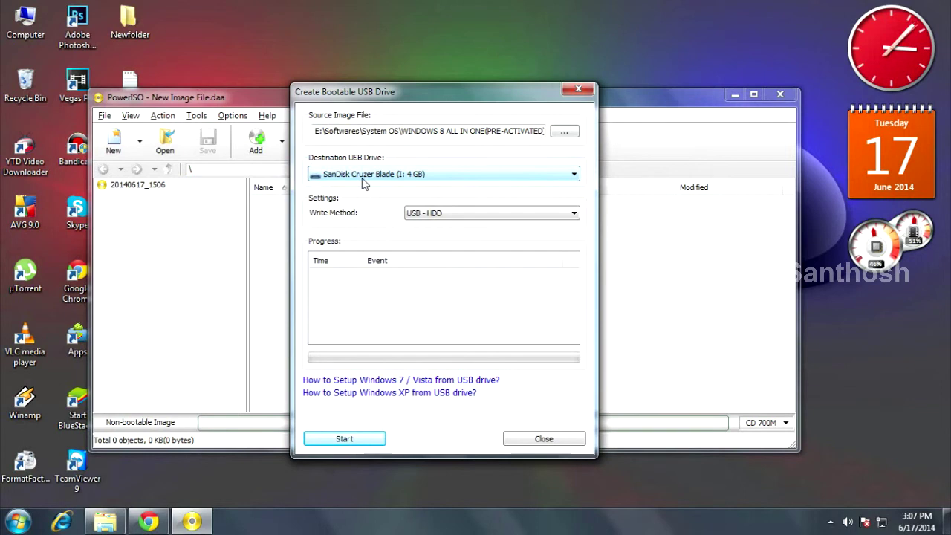
{"action": "left_click", "coordinate": [349, 440]}
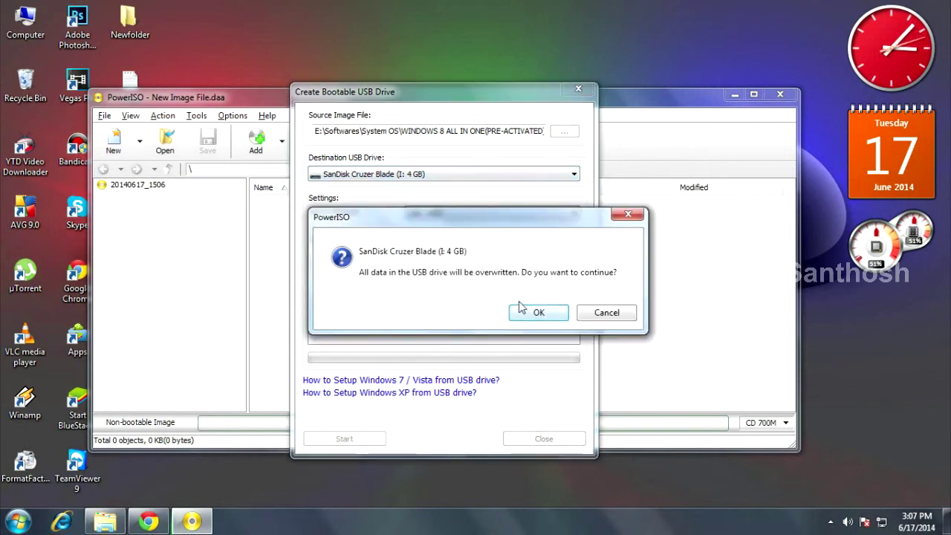
{"action": "left_click", "coordinate": [540, 311]}
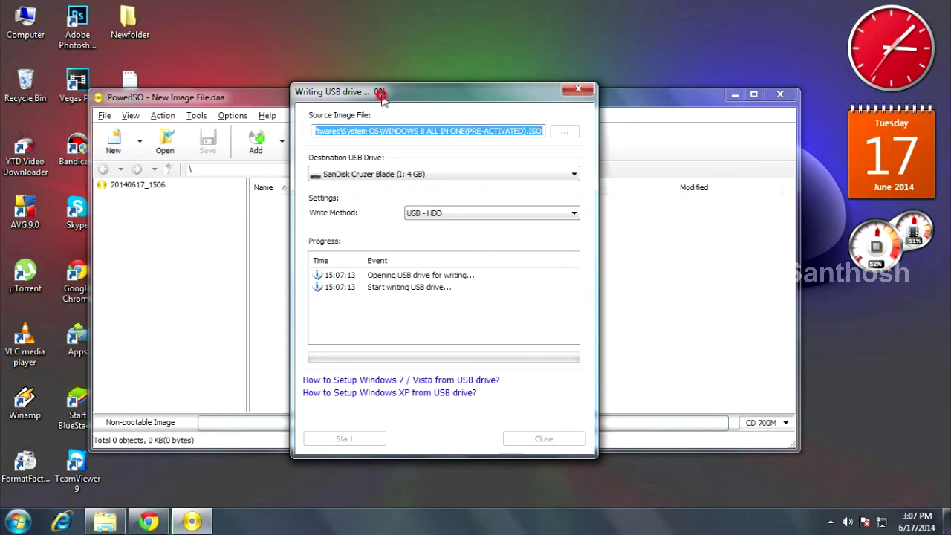
{"action": "left_click_drag", "start_coordinate": [378, 90], "coordinate": [377, 85]}
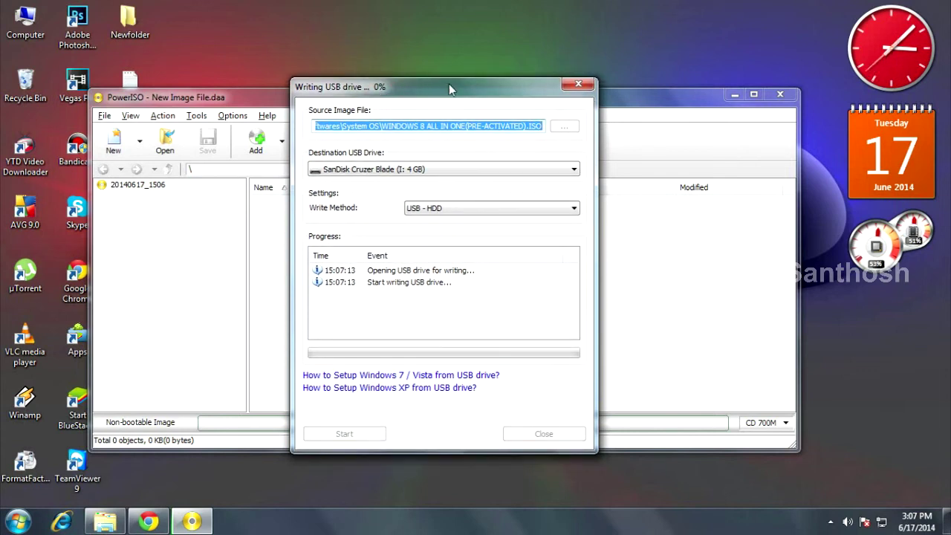